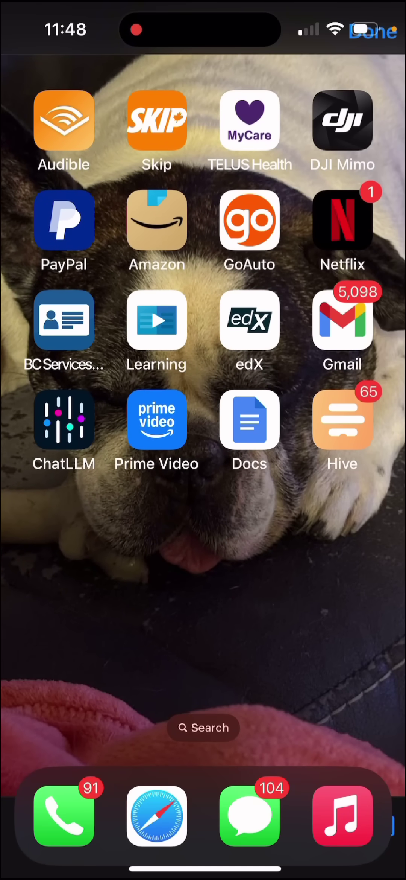
Swipe right twice to reach the first Home Screen page with the App Store.
left_click_drag(103, 413, 309, 413)
left_click_drag(103, 412, 309, 413)
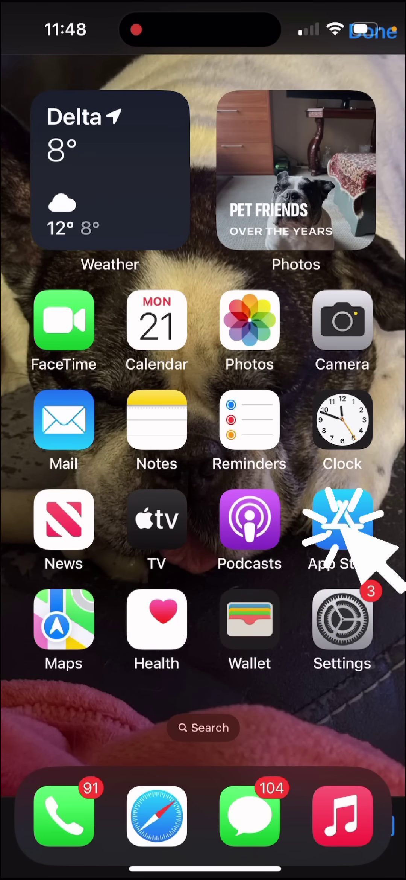
Open the App Store and search for 'chatllm'.
left_click(343, 521)
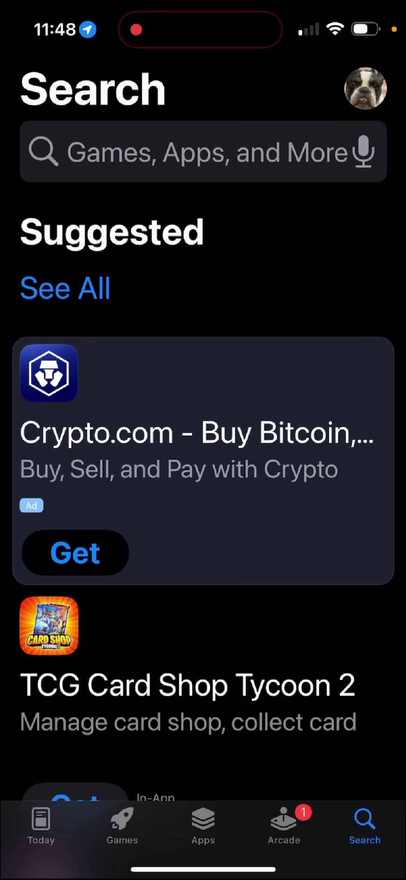
left_click(186, 152)
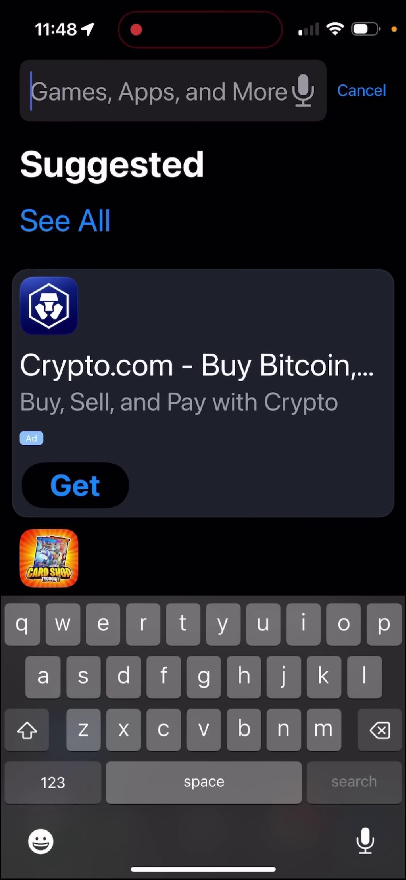
type("chatllm")
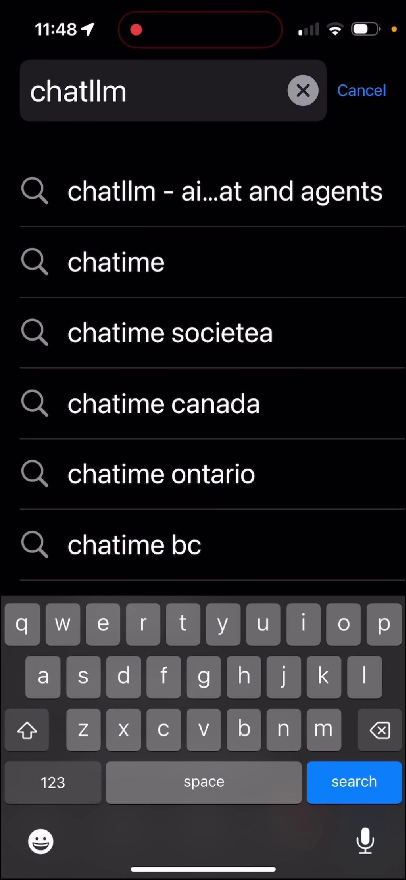
key("Return")
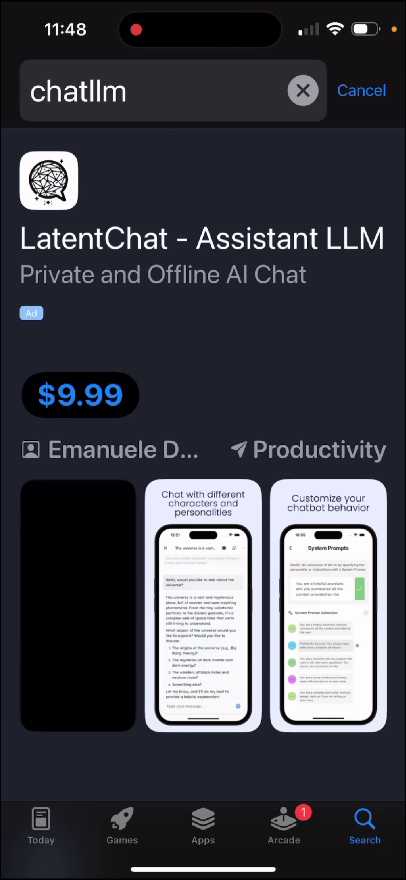
scroll(203, 440, "down", 5)
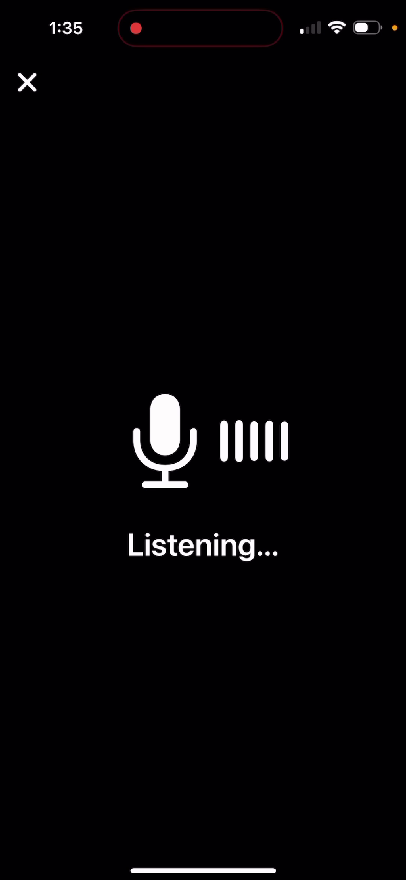
Close voice mode with the top-left X to return to the empty GPT-4o chat.
left_click(28, 83)
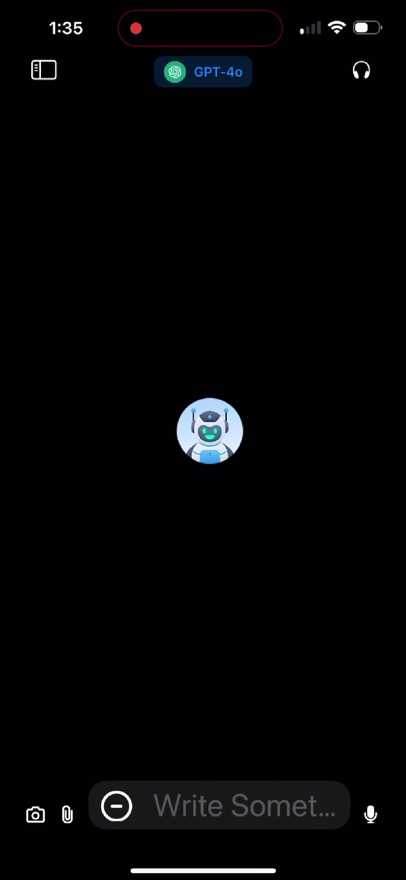